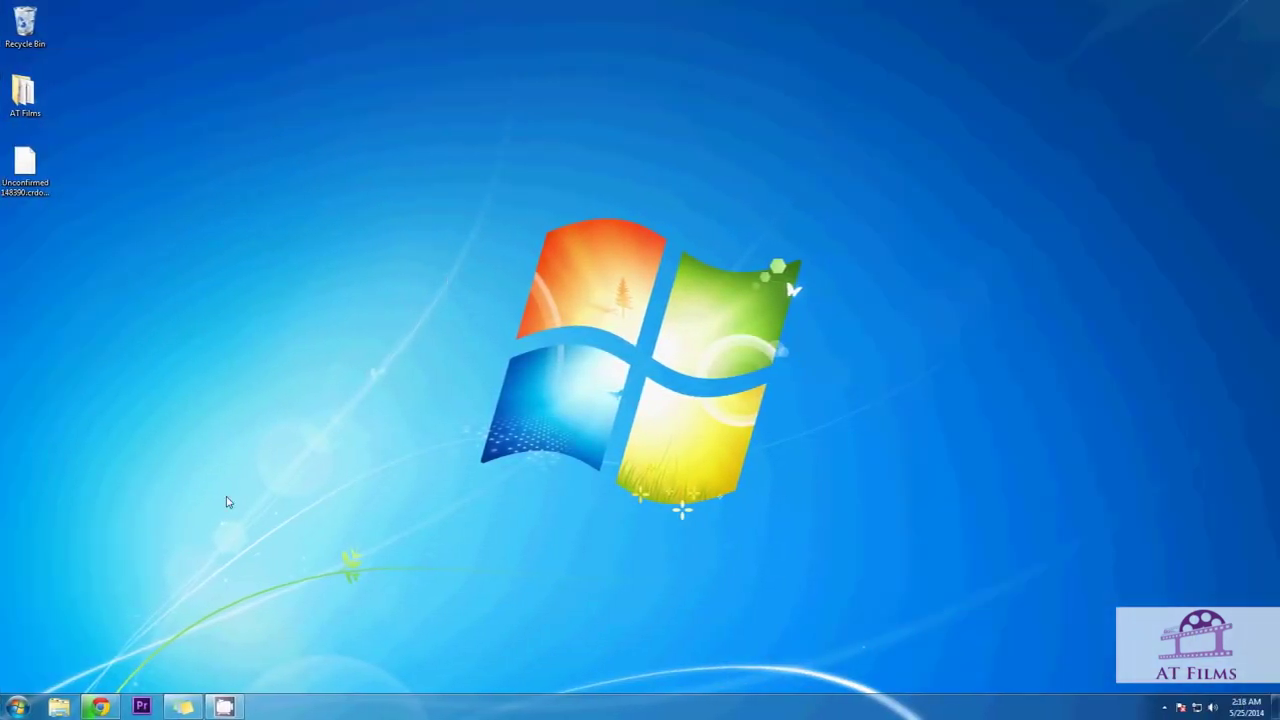
Launch Computer Management via Manage on the Start menu's Computer entry.
left_click(18, 707)
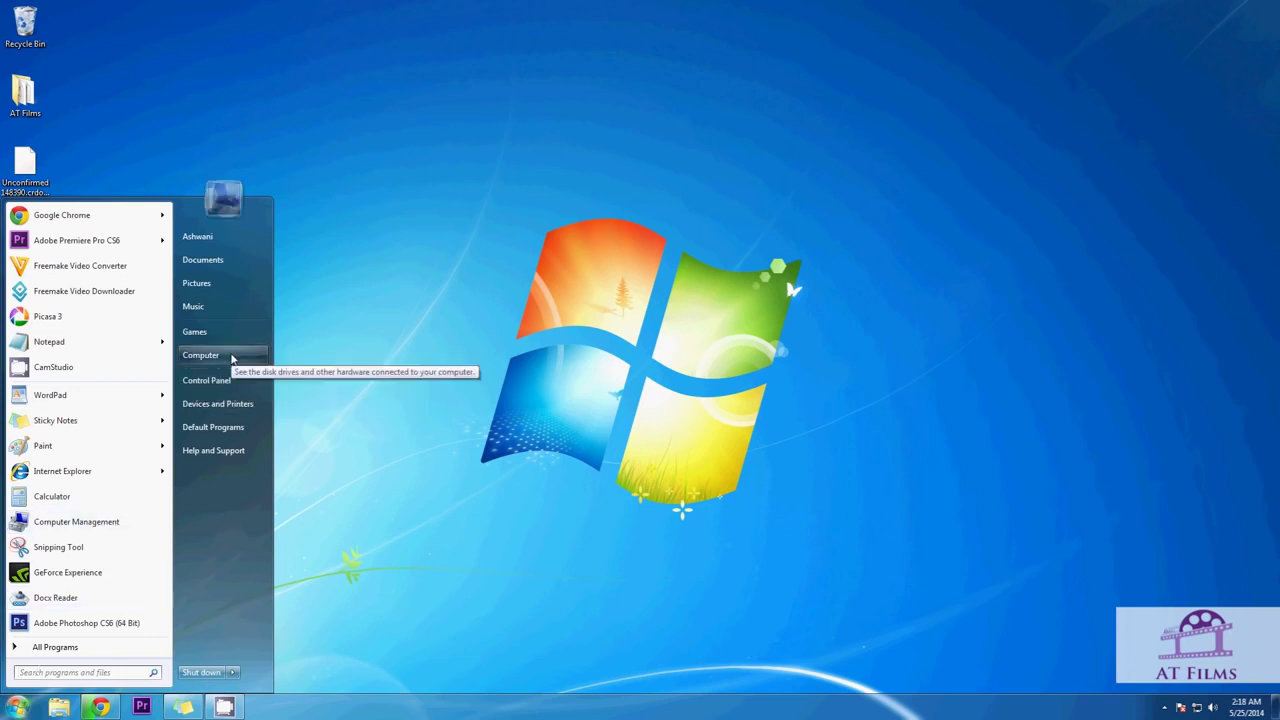
right_click(232, 358)
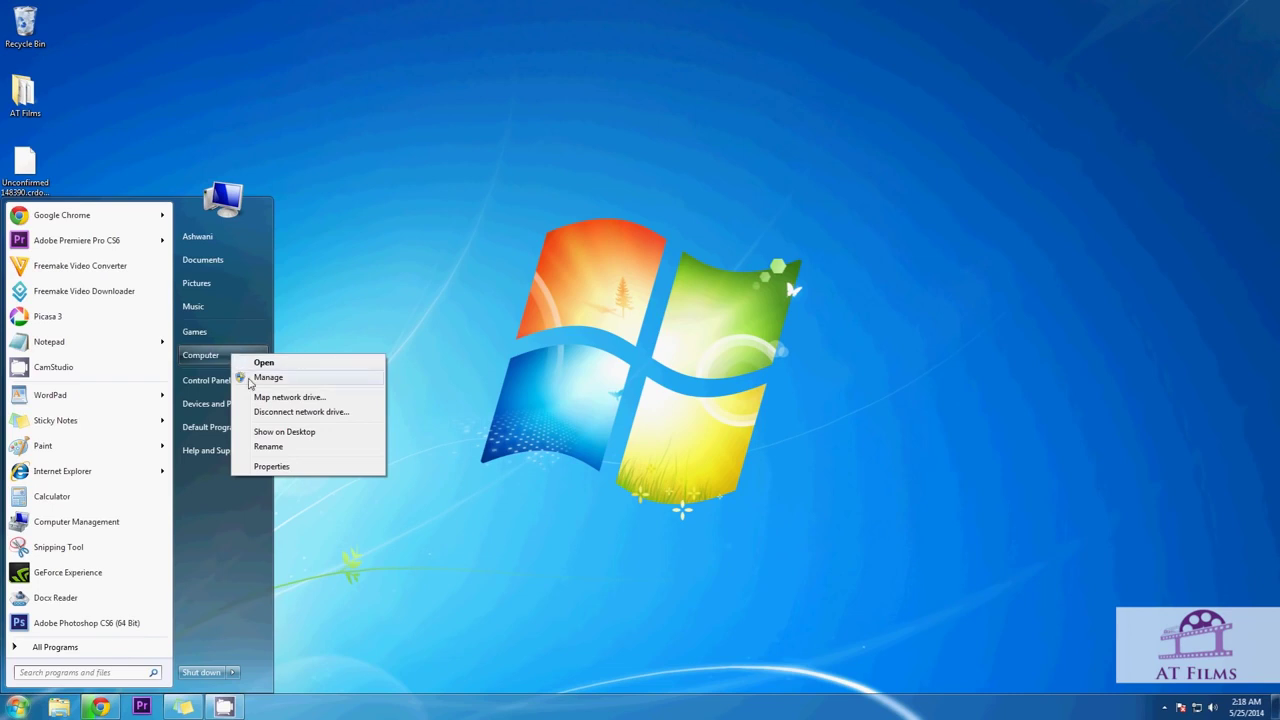
left_click(250, 383)
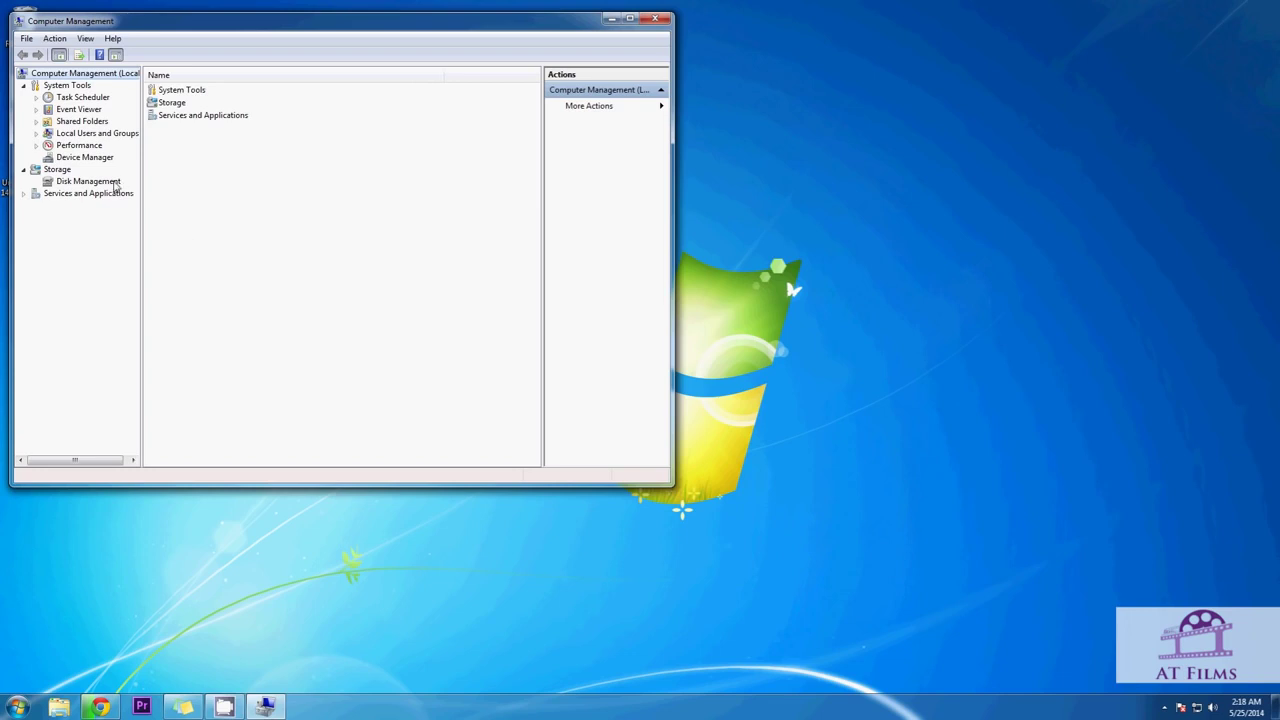
Open Disk Management under Storage to reveal Disk 0's 101 MB unallocated space.
left_click(114, 184)
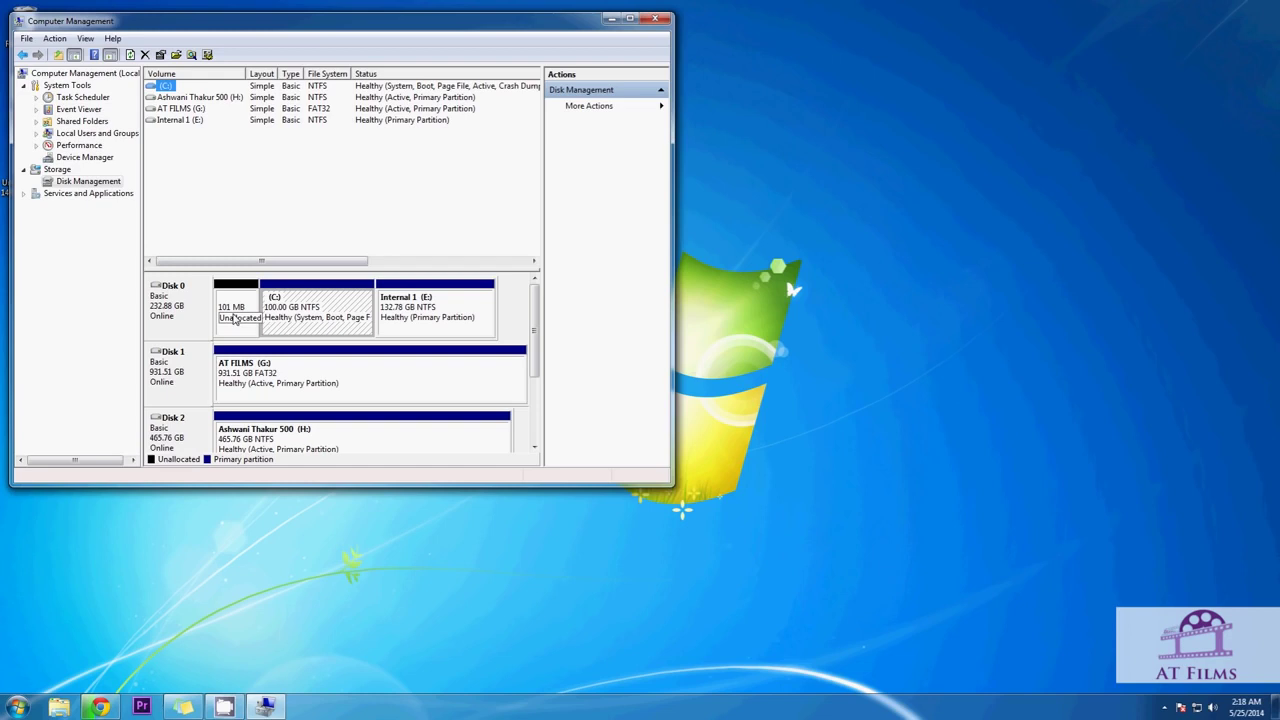
Start the New Simple Volume Wizard on Disk 0's unallocated space, advancing to the size page.
right_click(234, 319)
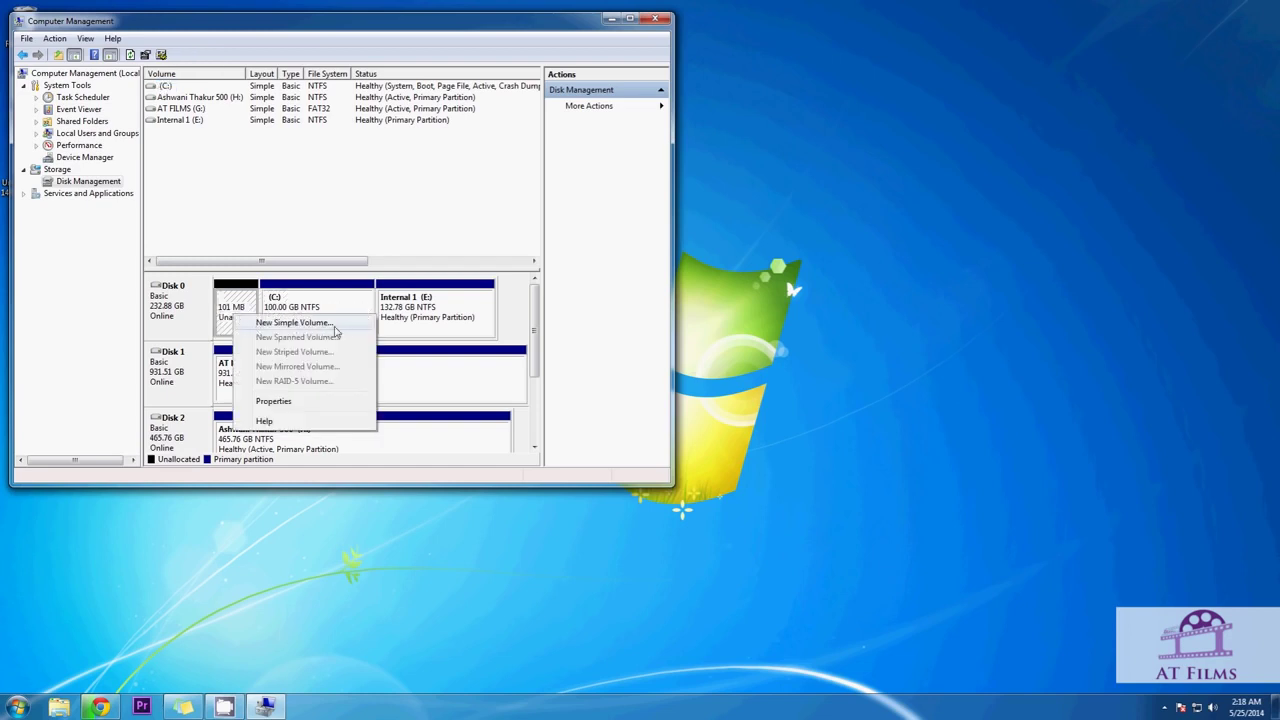
left_click(343, 330)
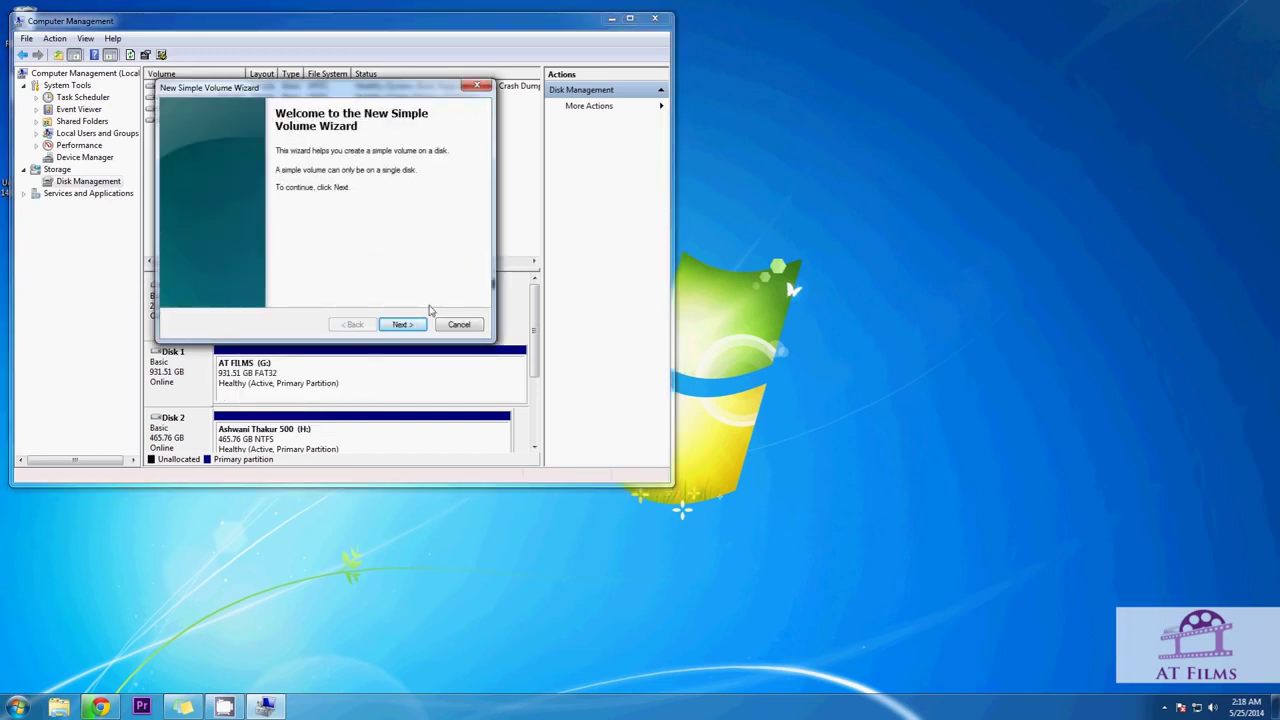
left_click(412, 328)
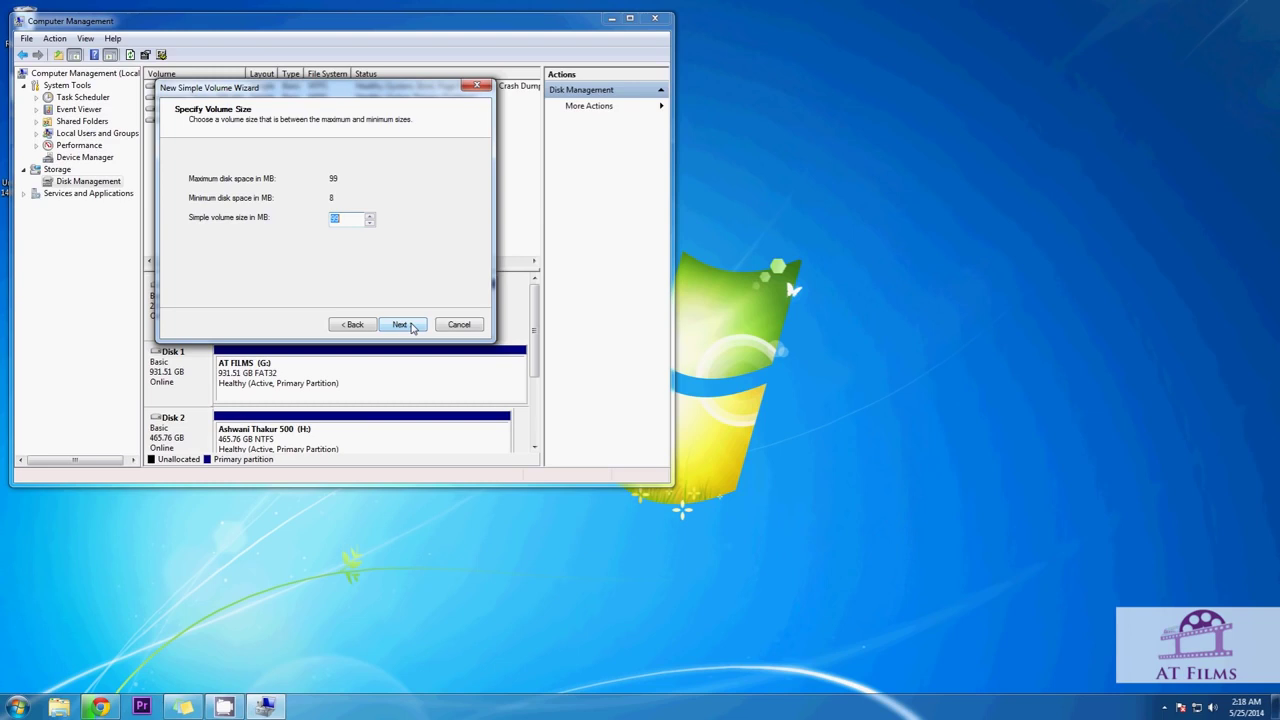
Keep the 99 MB volume size and assign drive letter D.
left_click(412, 328)
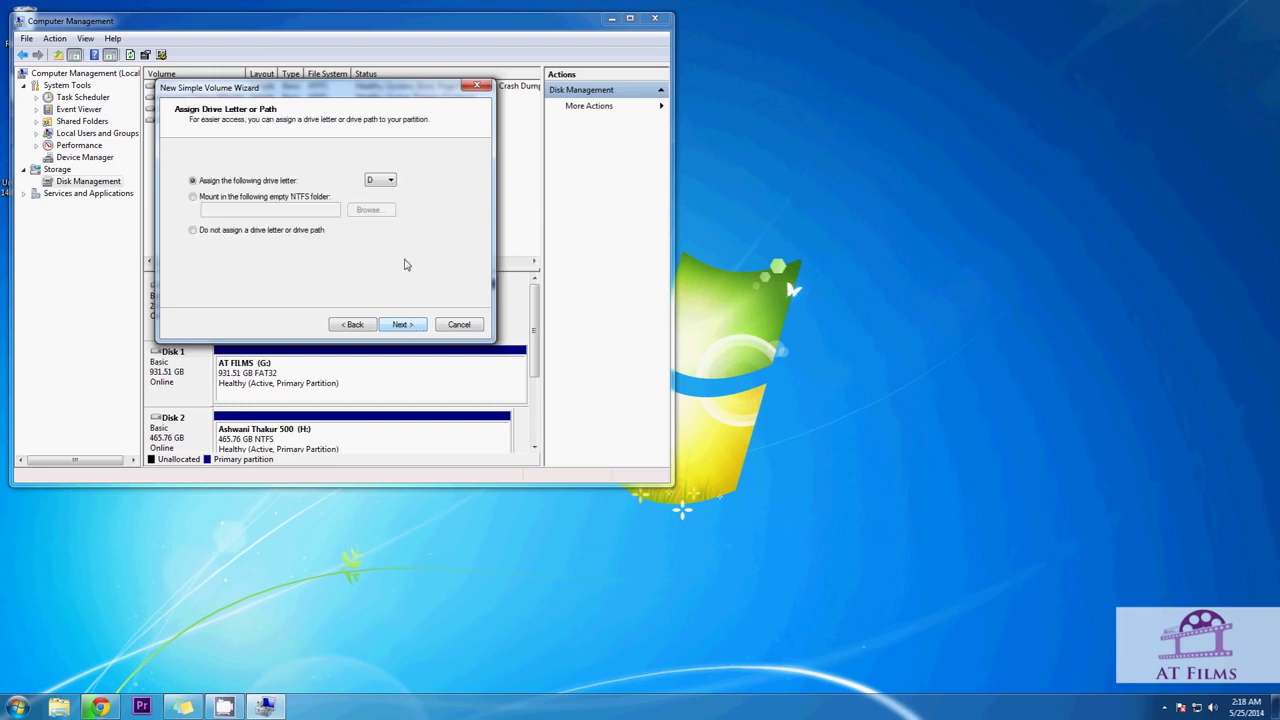
left_click(390, 182)
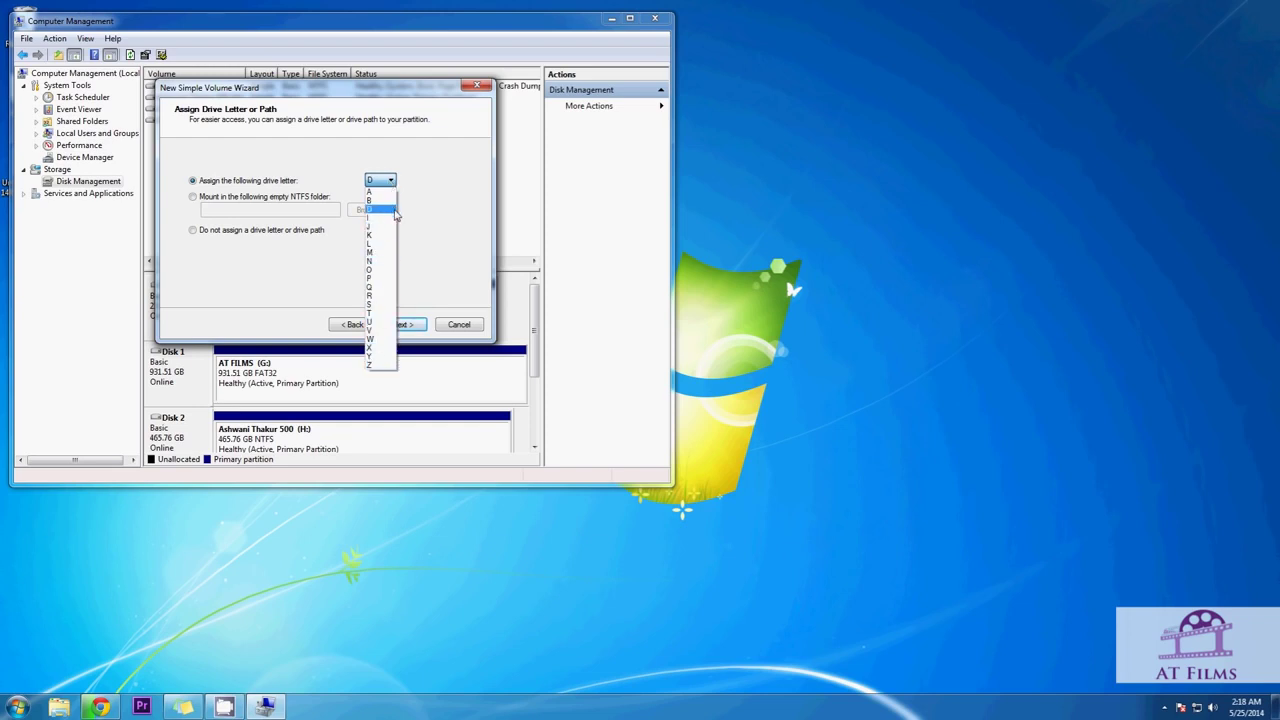
left_click(390, 210)
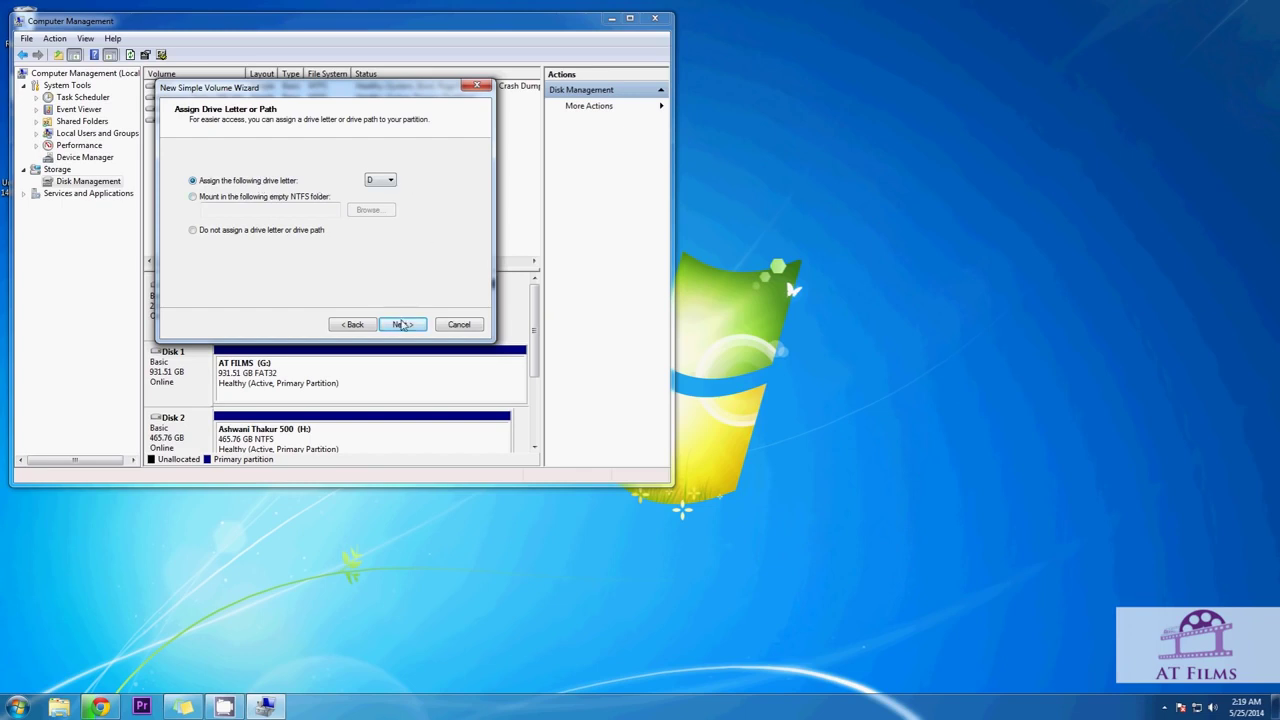
left_click(400, 325)
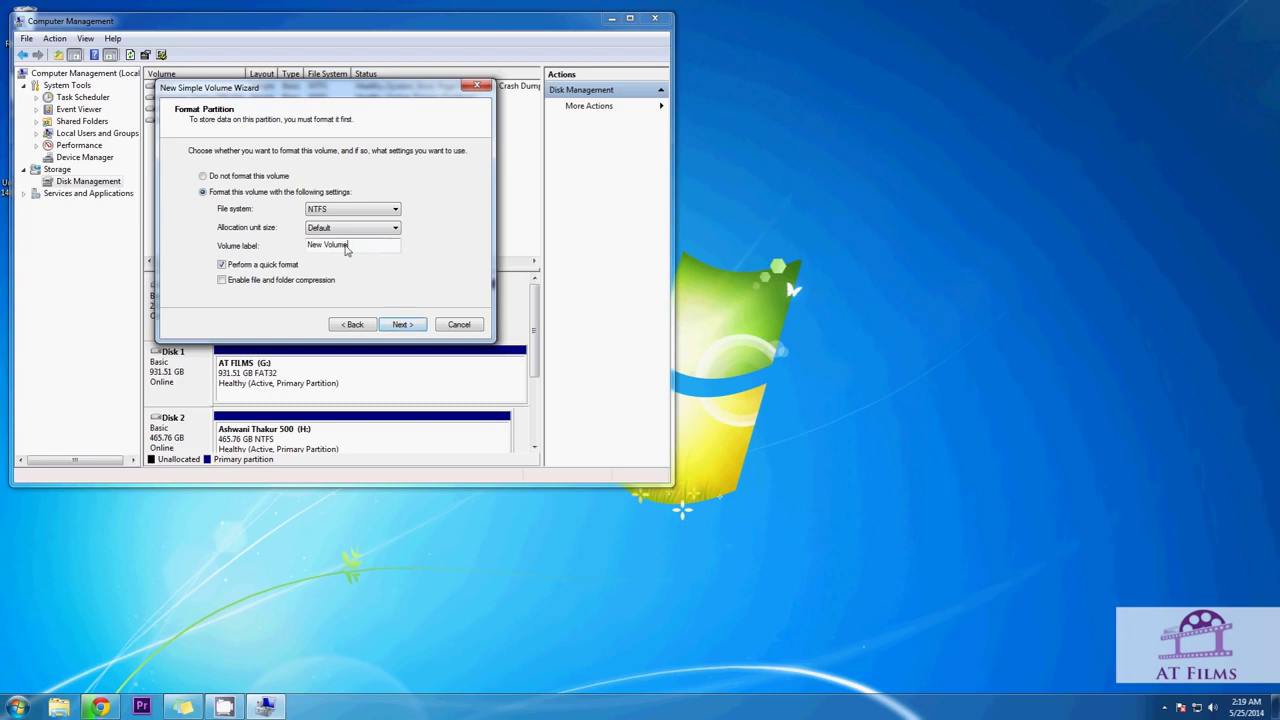
Label the NTFS volume 'Internal drive' and continue to the wizard summary.
double_click(348, 248)
type("I")
type("nternal ")
type("drive")
left_click(404, 326)
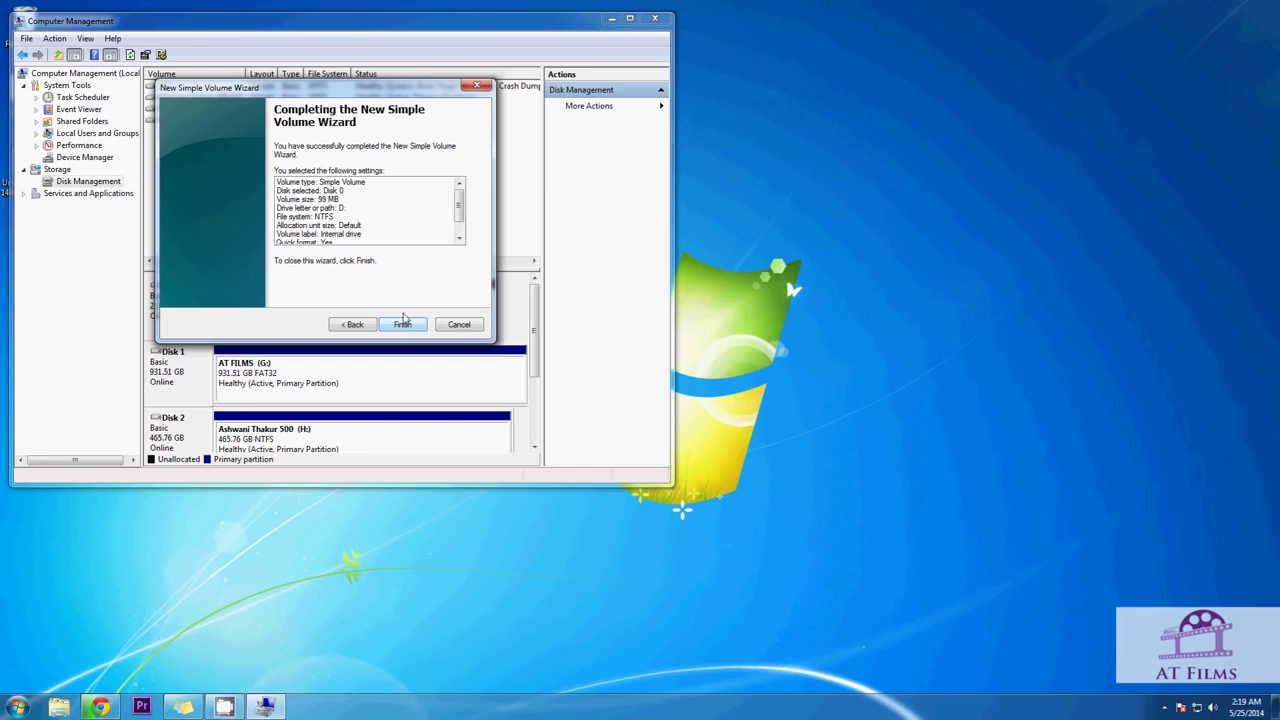
Finish the wizard, open the empty Internal drive (D:) folder, then close it.
left_click_drag(461, 212, 461, 220)
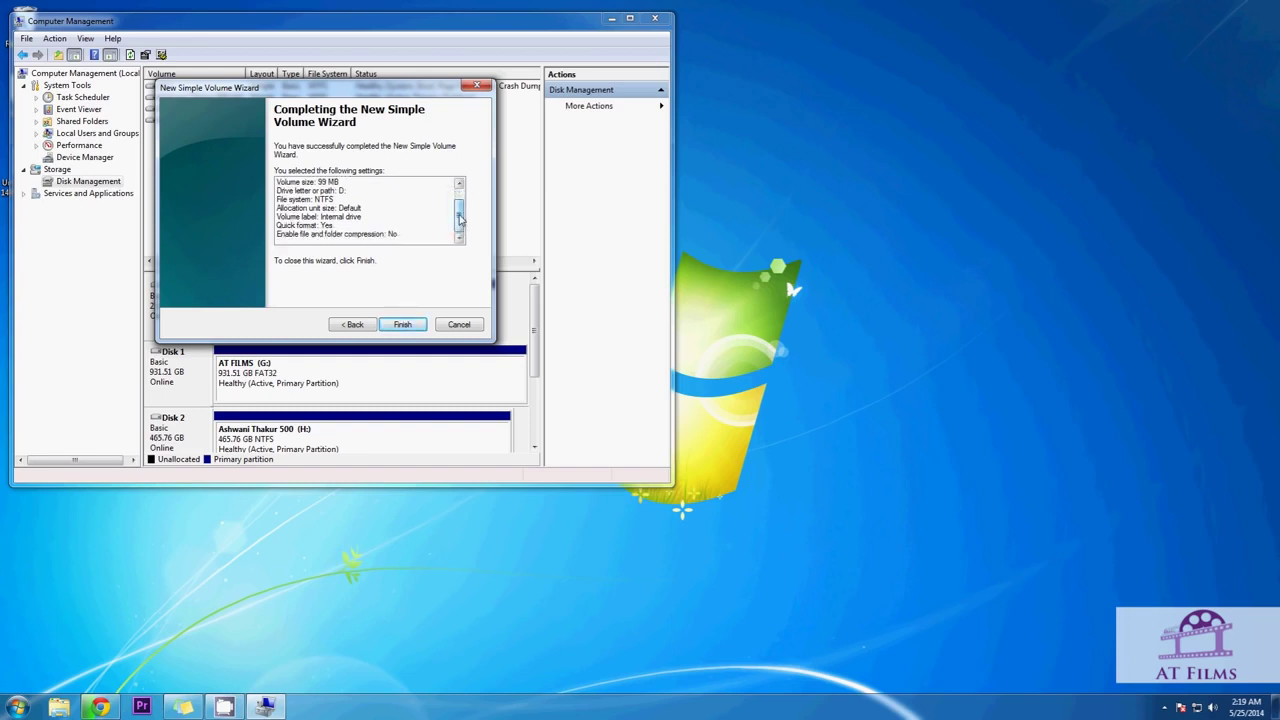
left_click(402, 324)
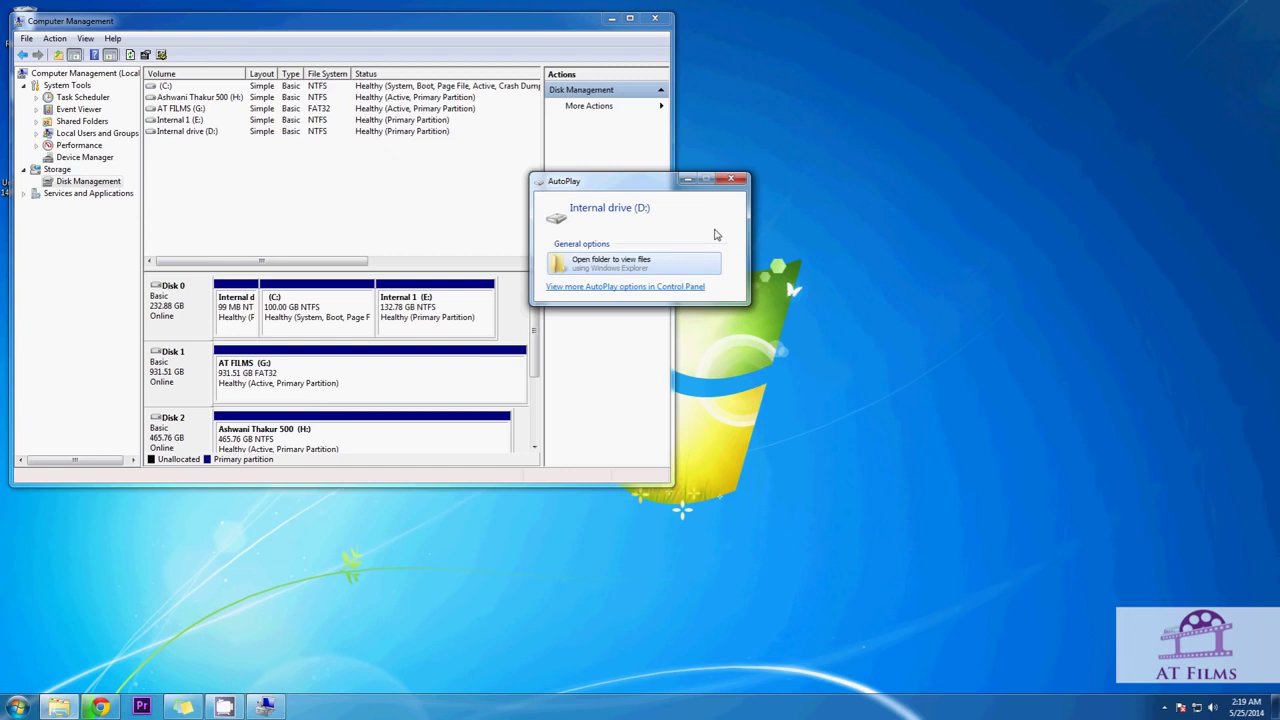
left_click(635, 266)
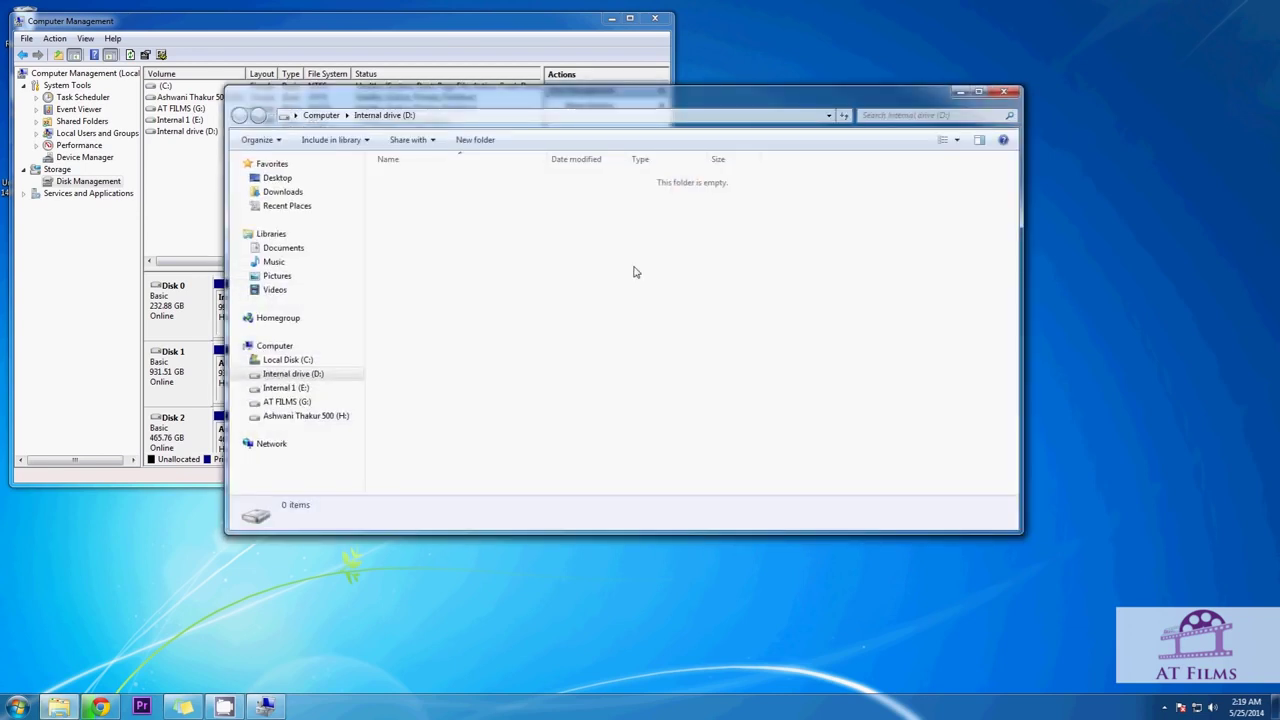
left_click(1005, 93)
Open Computer from the Start menu showing Internal drive (D:) with 85.2 MB free of 98.9 MB.
key("alt+F4")
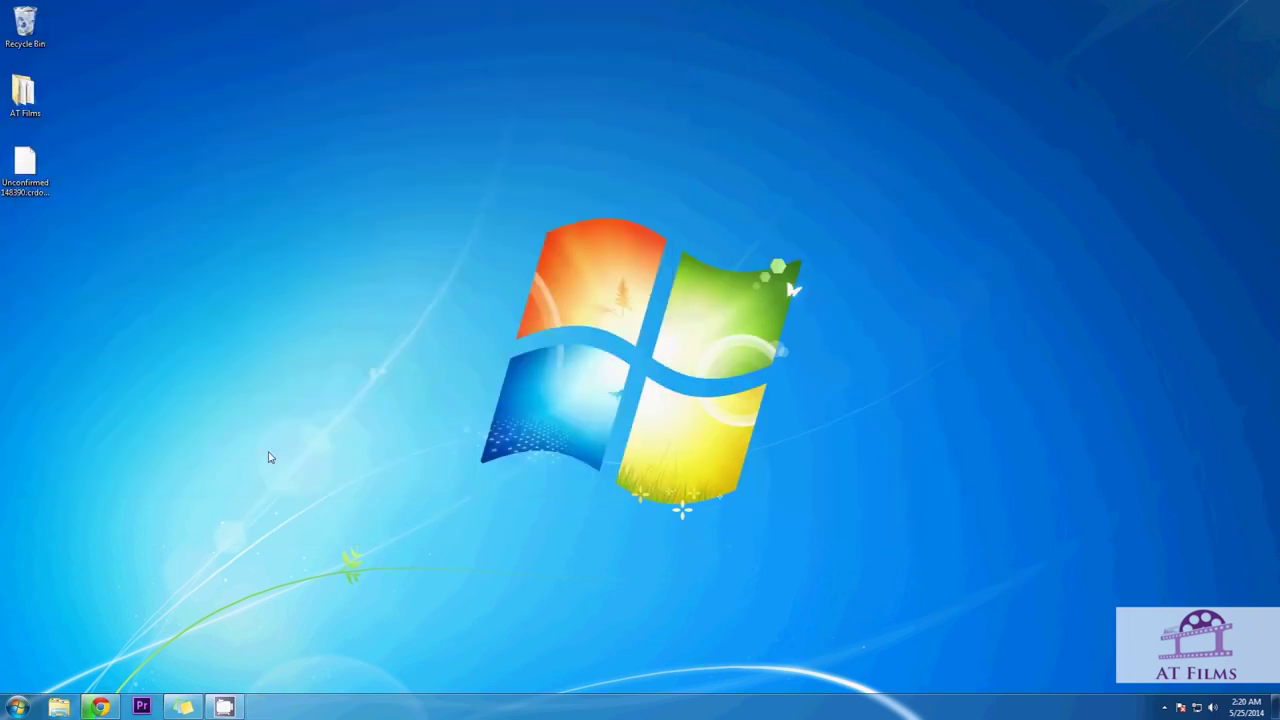
left_click(16, 707)
left_click(205, 356)
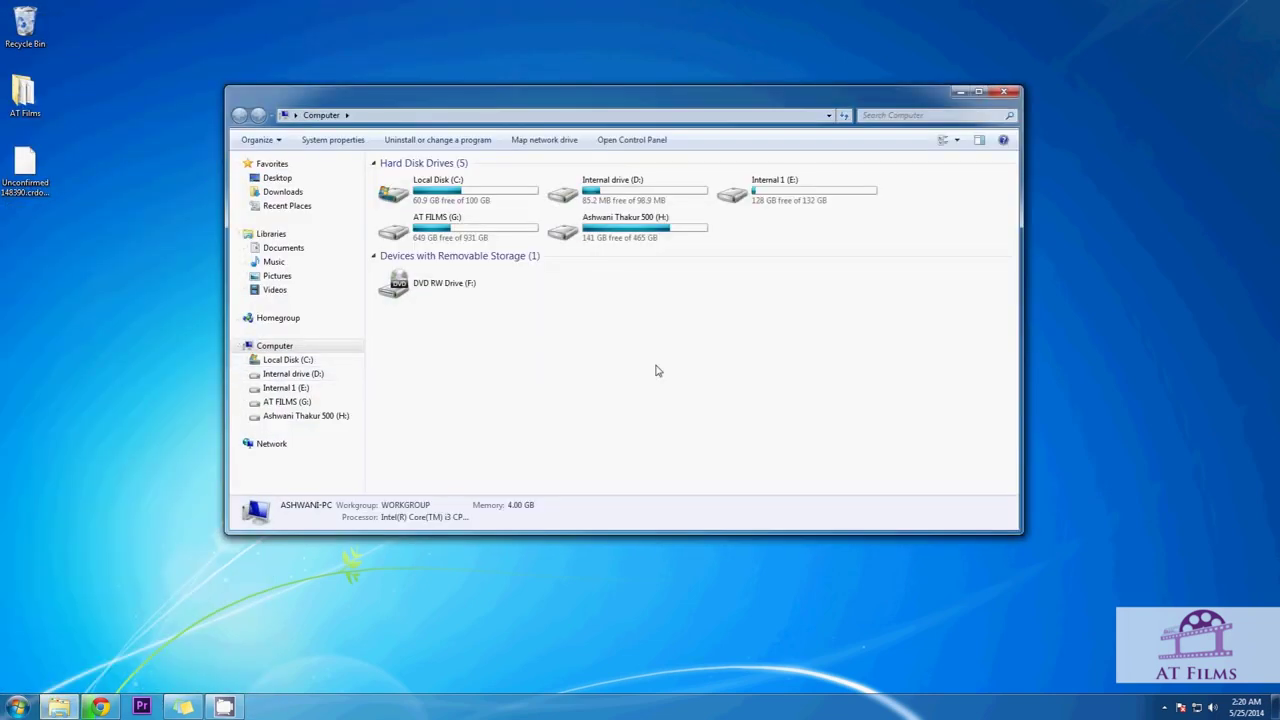